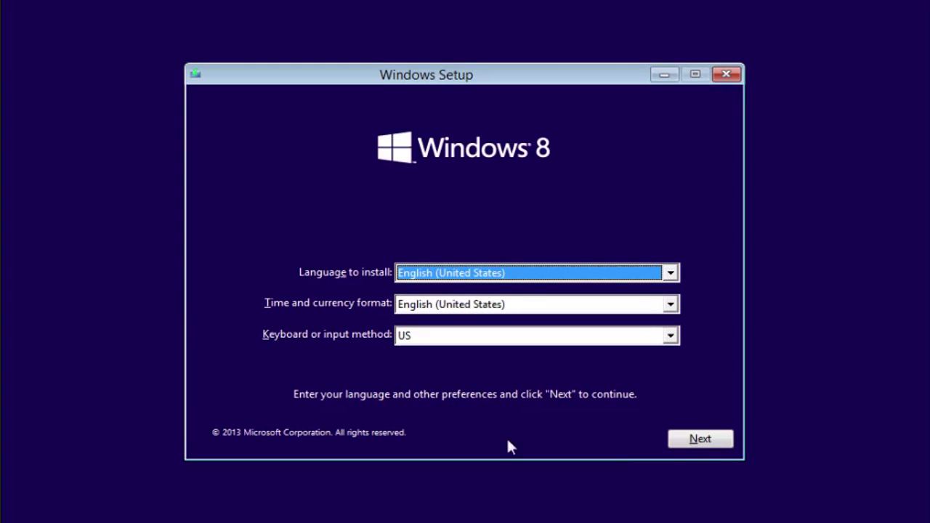
- Start the Windows 8 installation with English (United States) and US keyboard settings, and enter a placeholder in the product key field
click(671, 445)
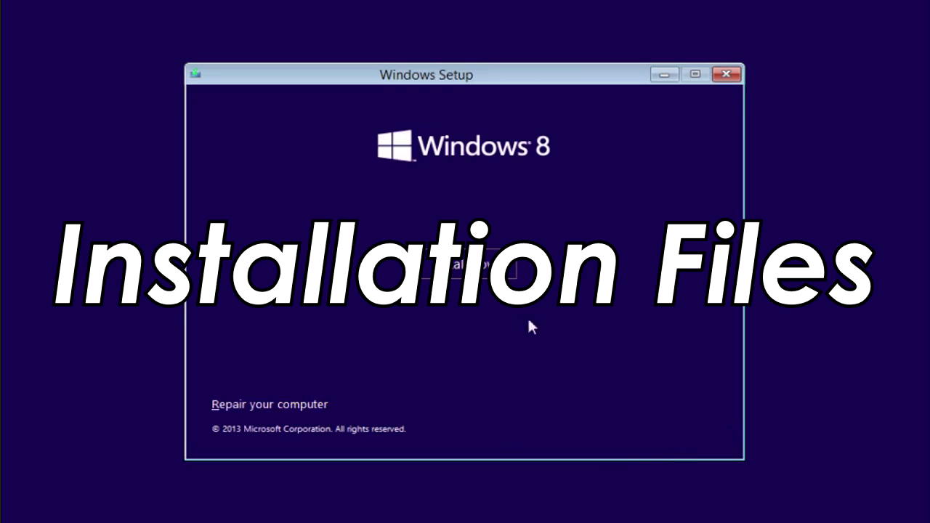
click(473, 270)
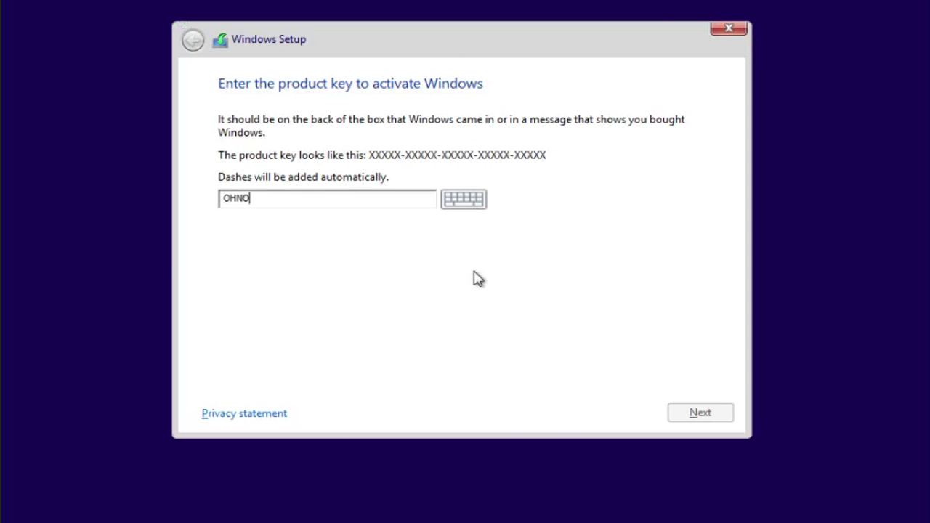
text(I-DO)
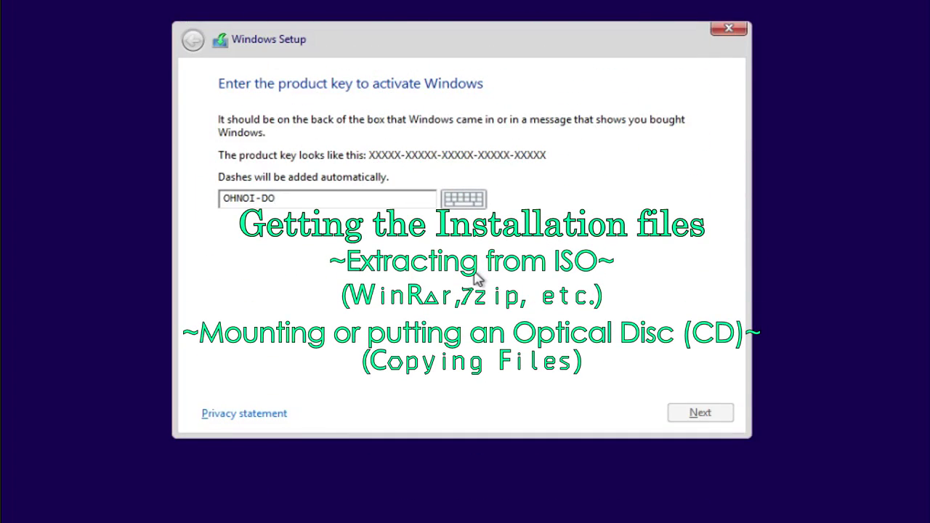
text(NTH-AVEAP-RODUC-TKEY)
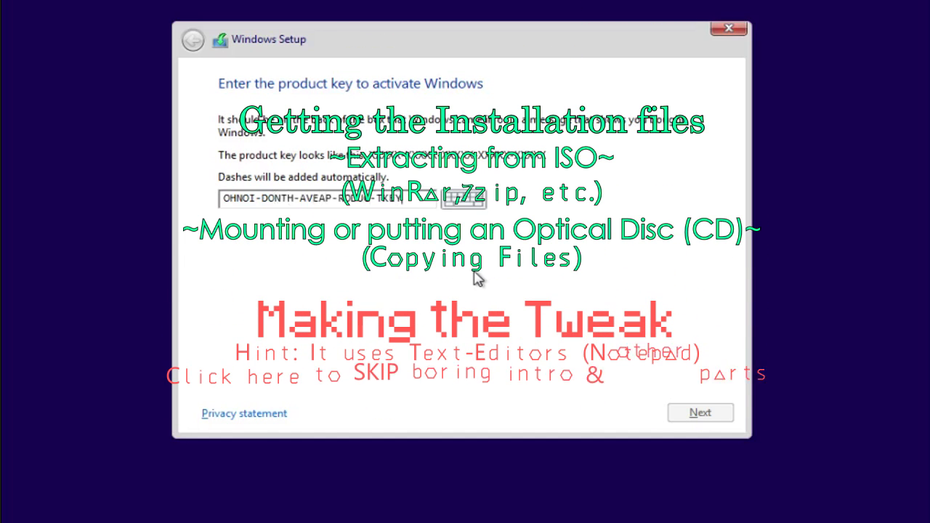
text(8)
key(BackSpace)
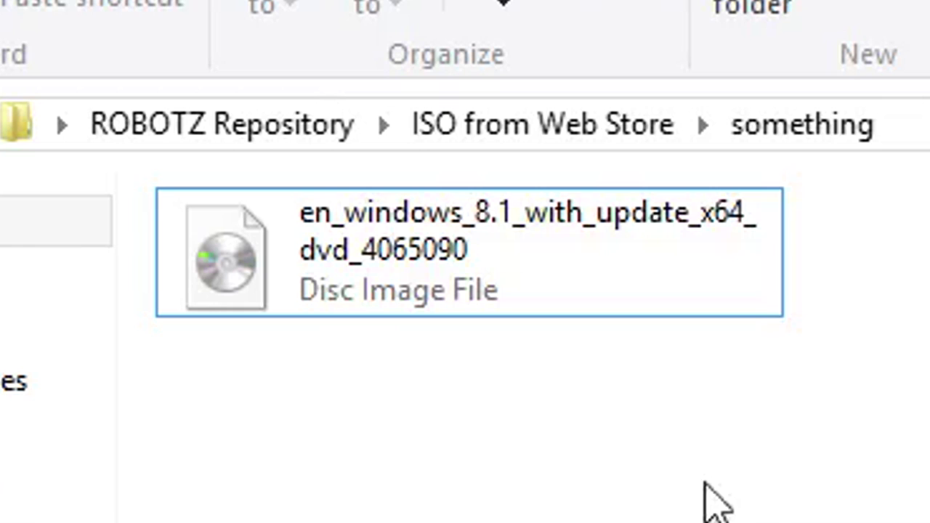
- Open WinRAR's extraction options for the en_windows_8.1_with_update_x64_dvd_4065090 disc image
click(463, 309)
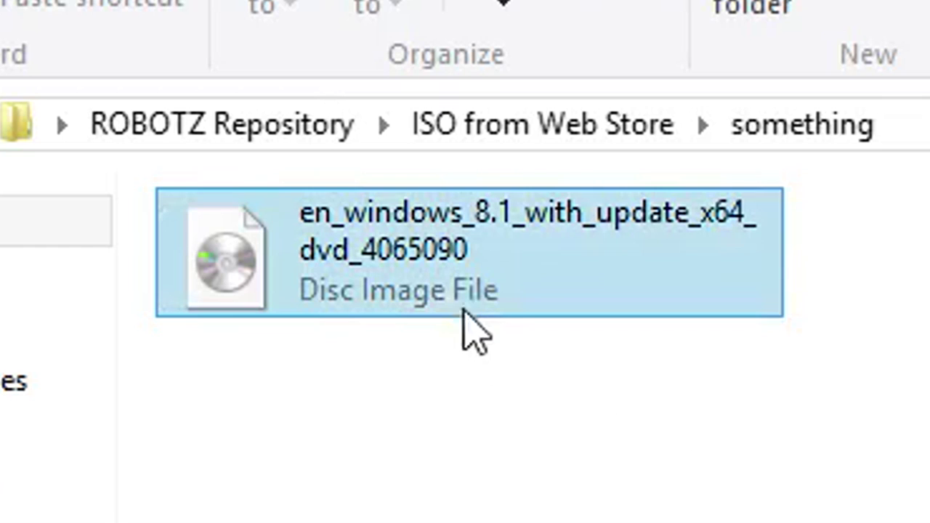
right_click(428, 287)
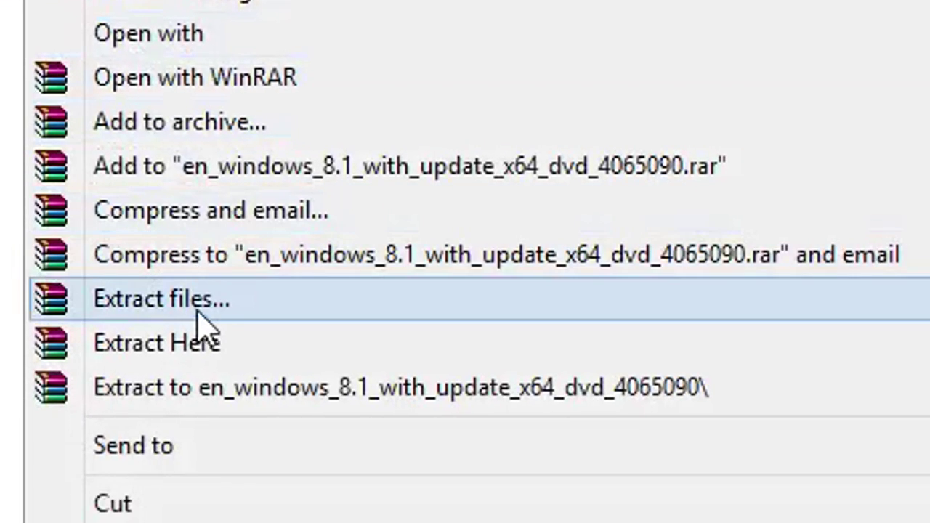
click(198, 314)
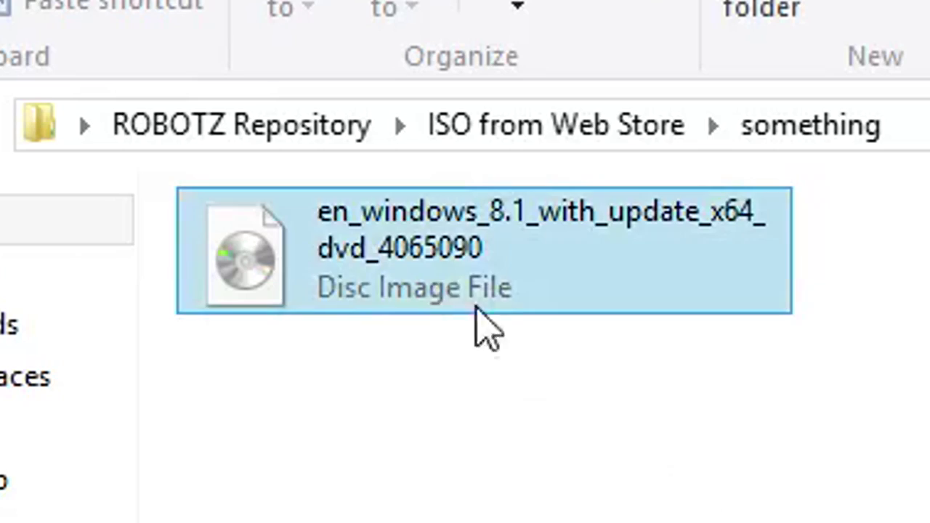
- Check the options for mounting the Windows 8.1 disc image, and open the DVD drive holding the installation files
right_click(425, 265)
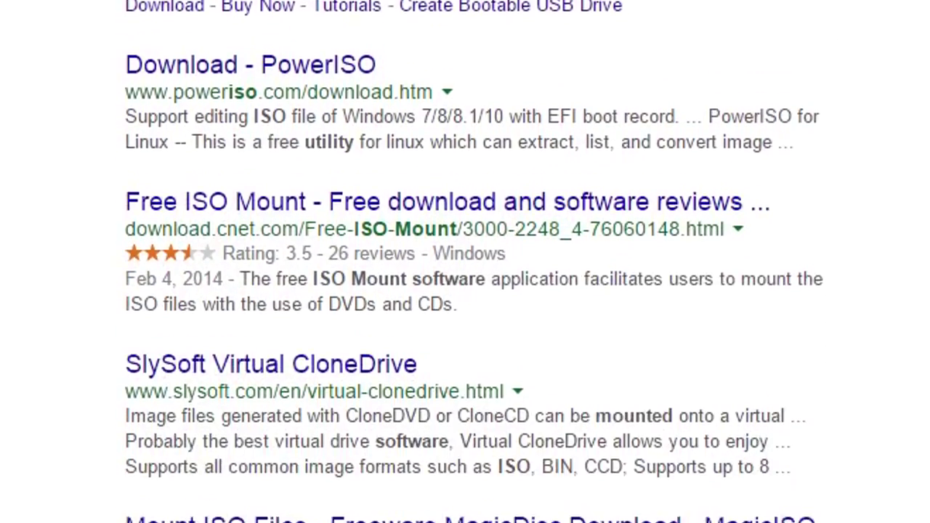
scroll(465, 262, down, 5)
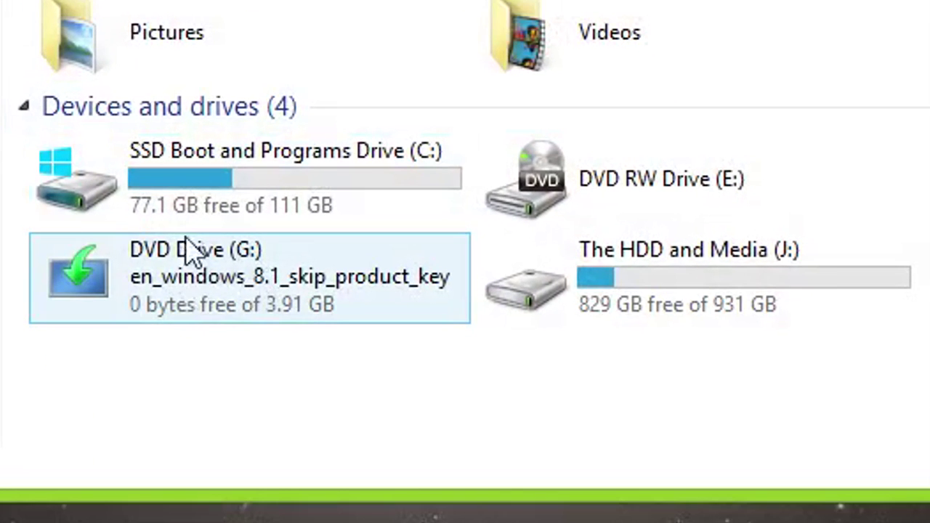
click(218, 298)
right_click(217, 294)
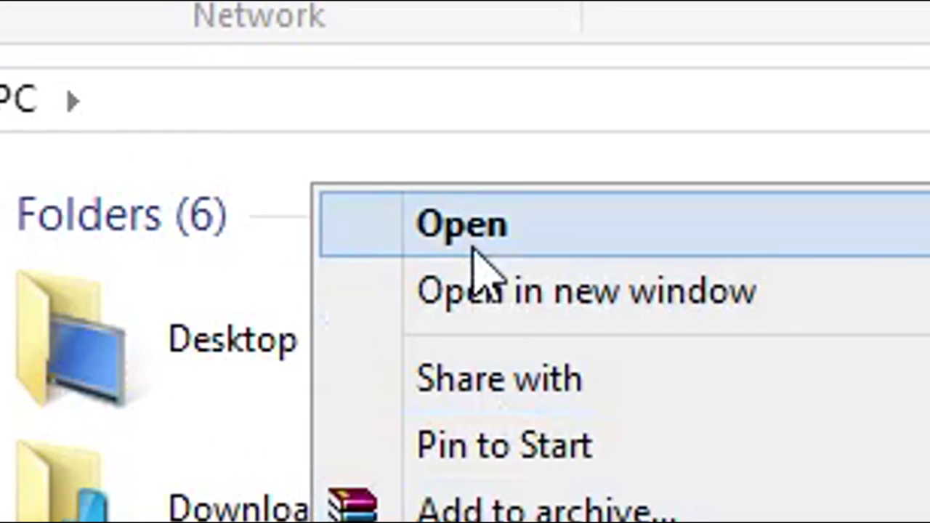
click(473, 251)
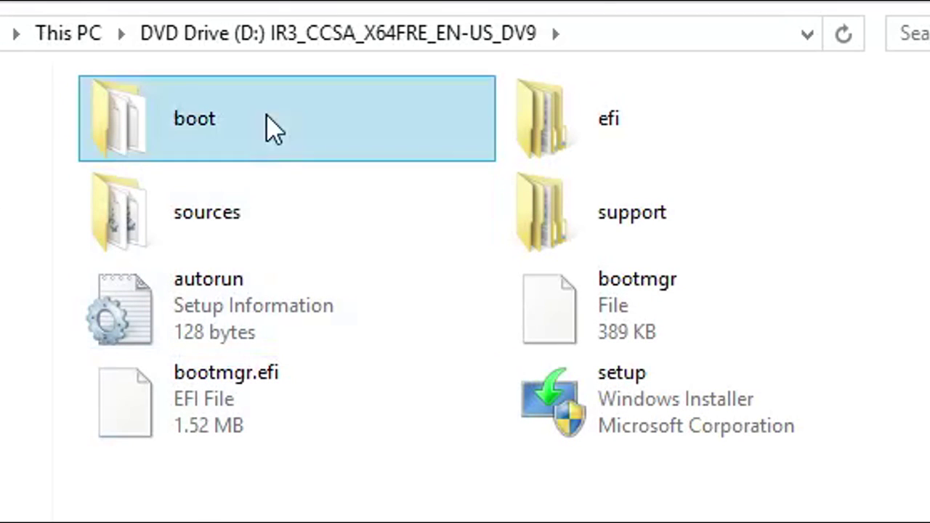
- Copy all files and folders from the Windows DVD drive into the windows 8 folder
click(275, 134)
key(ctrl+a)
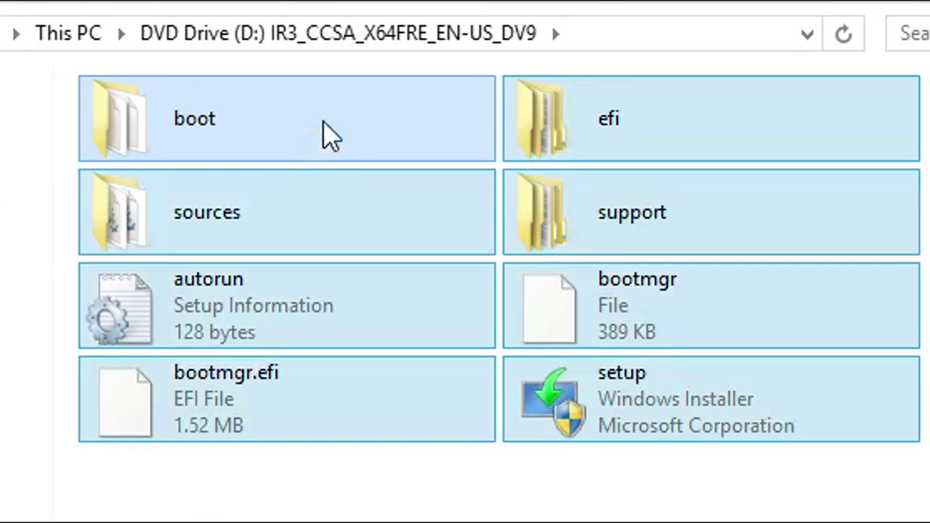
drag(331, 130, 929, 339)
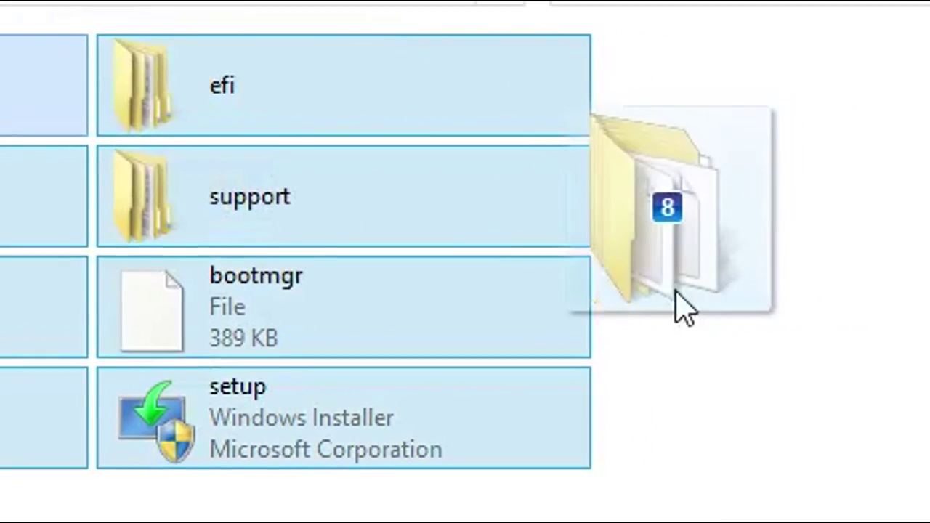
drag(776, 342, 929, 352)
drag(506, 376, 482, 367)
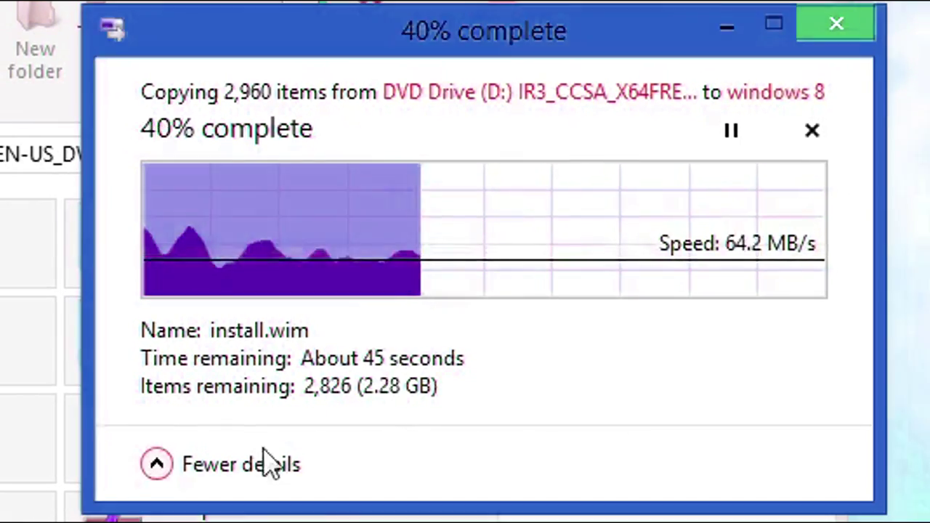
click(291, 469)
click(238, 252)
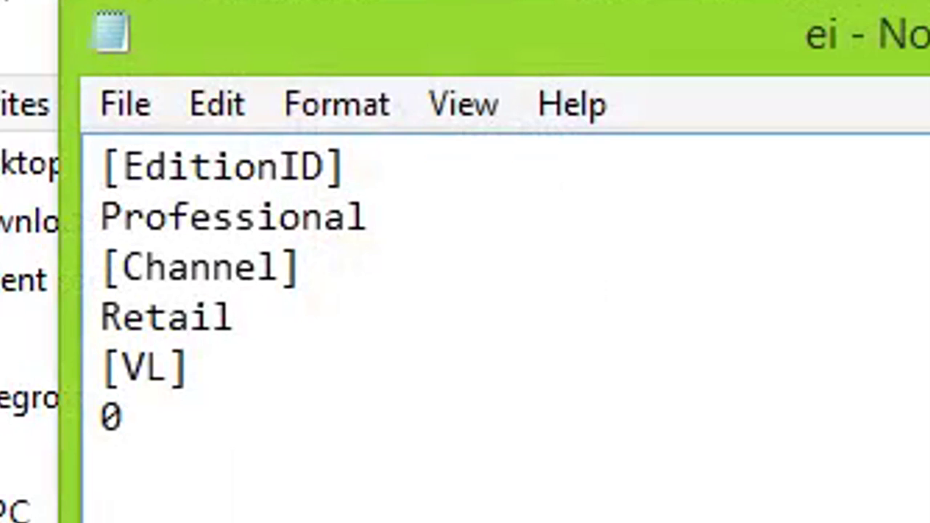
- Append the alternatives "/ Core", "/ OEM" and "/ 1" to the EditionID, Channel and VL values in the ei text file
click(404, 229)
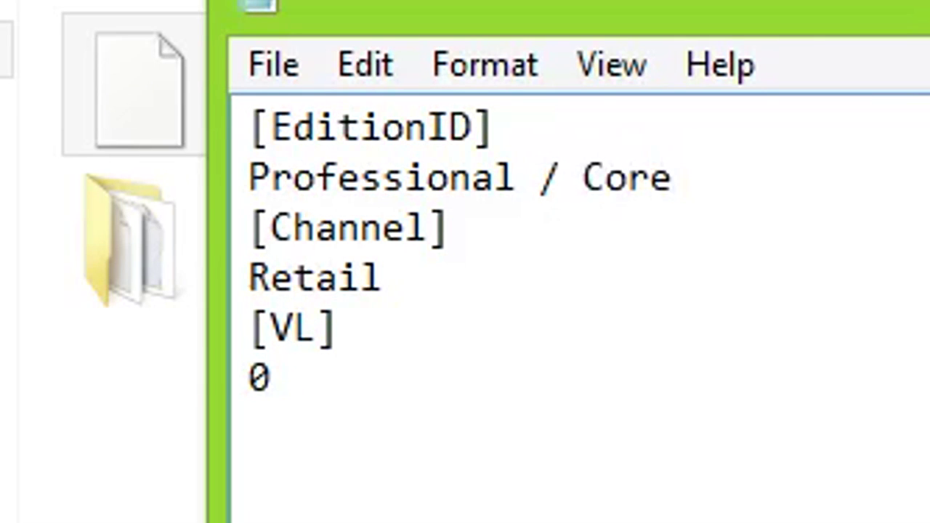
click(846, 274)
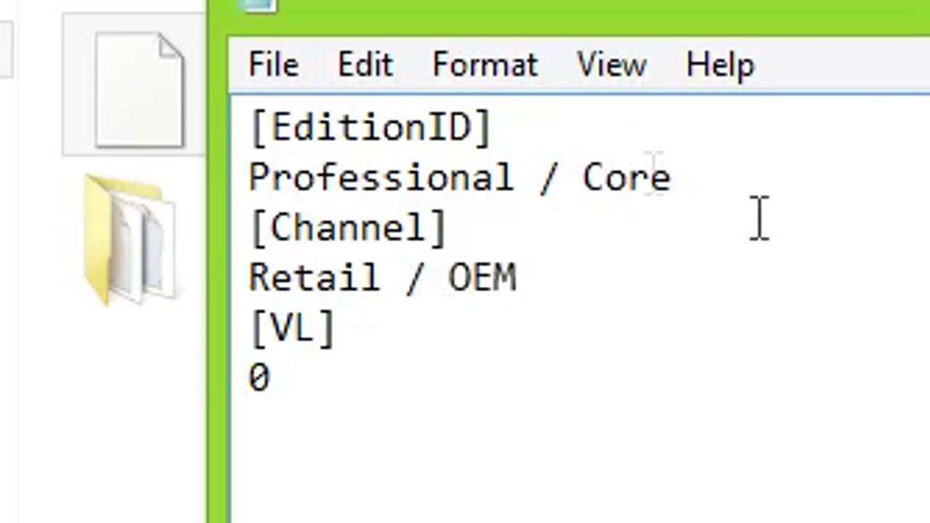
click(377, 393)
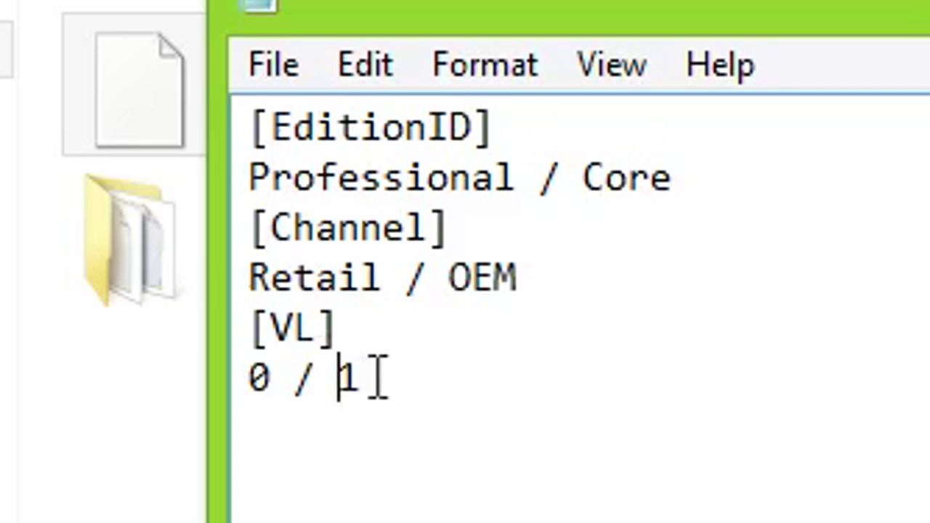
- Remove the alternatives so the ei file lists only Professional, Retail and 0 under EditionID, Channel and VL
drag(380, 375, 285, 392)
key(Delete)
drag(547, 280, 400, 277)
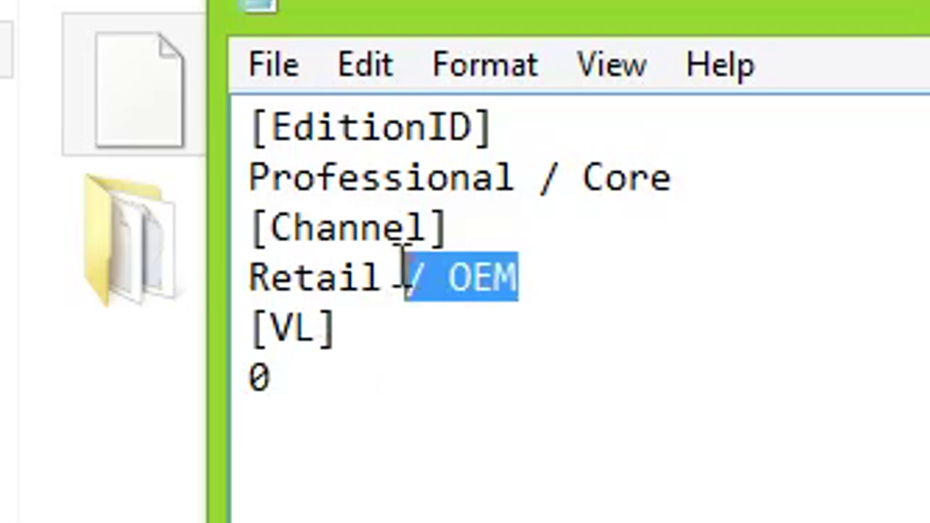
key(Delete)
drag(716, 178, 518, 176)
key(Delete)
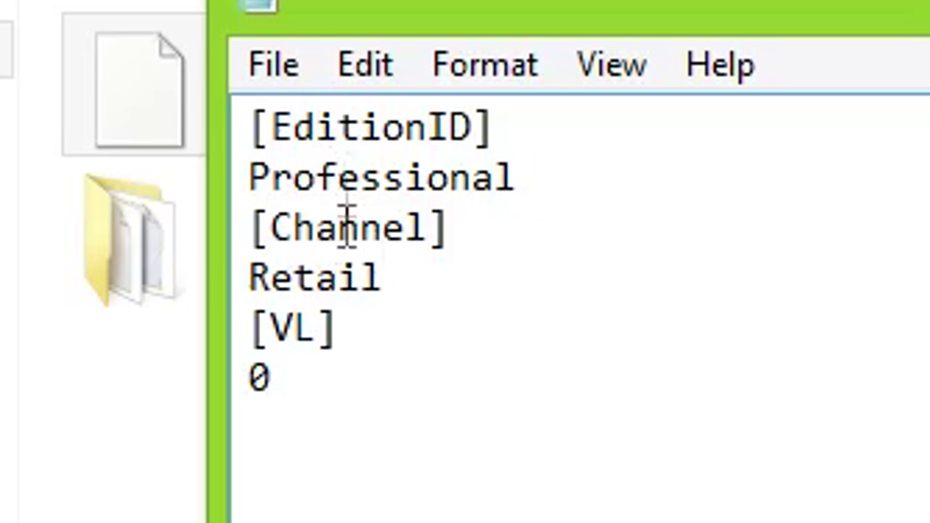
- Save the text as ei.cfg with the file type All Files in the sources folder inside windows 8
click(266, 73)
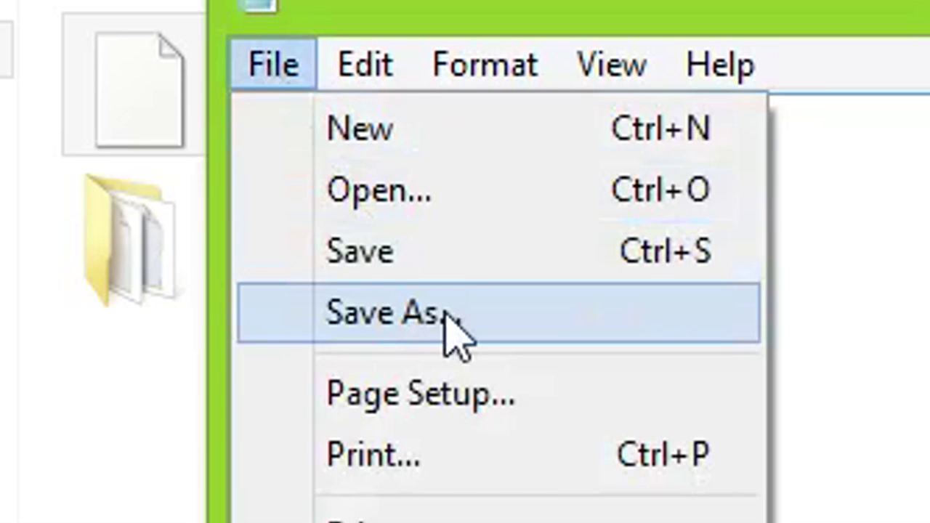
click(450, 327)
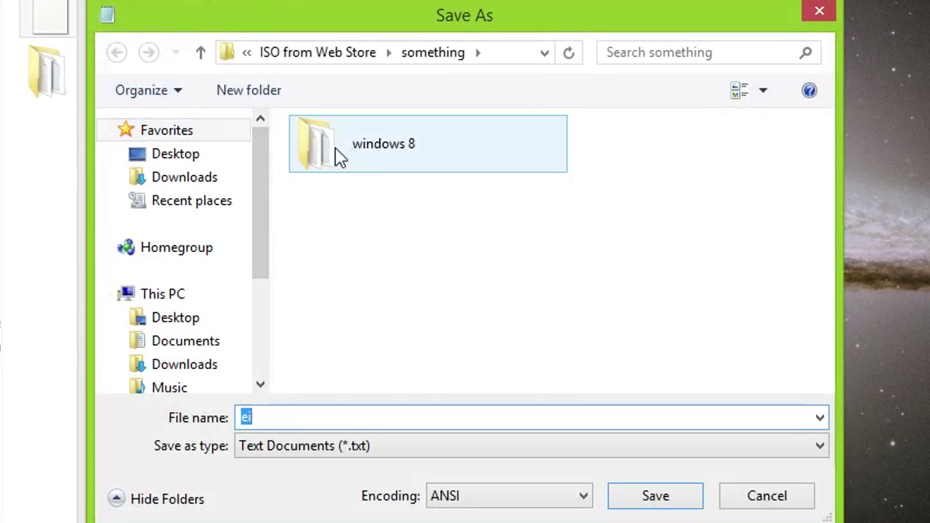
double_click(340, 159)
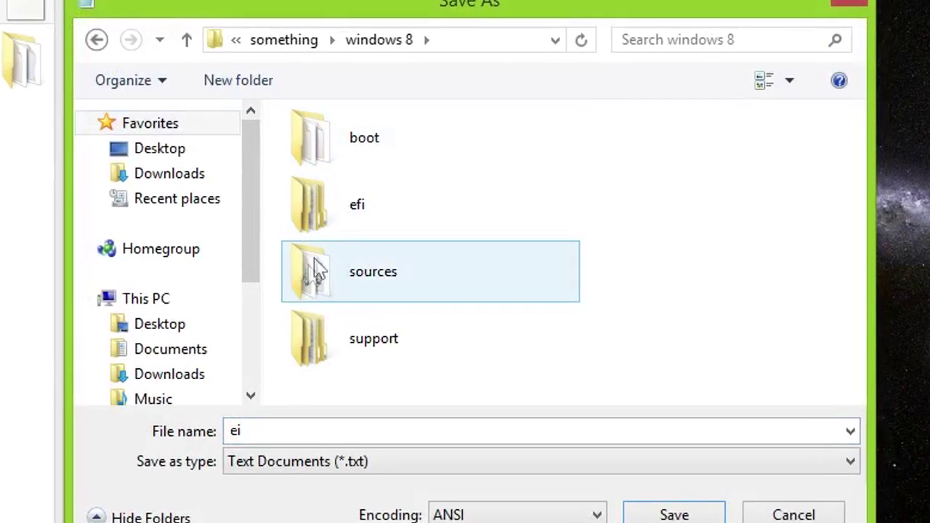
double_click(325, 273)
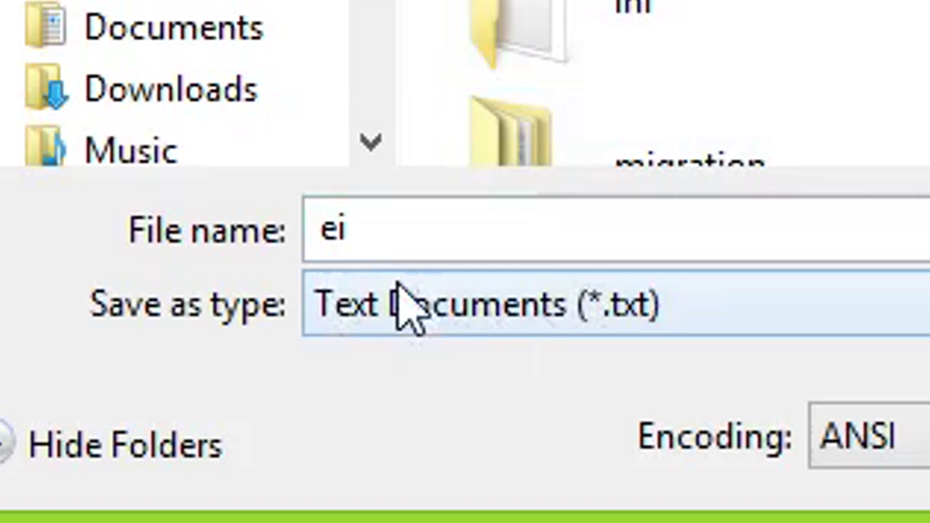
click(400, 286)
click(416, 398)
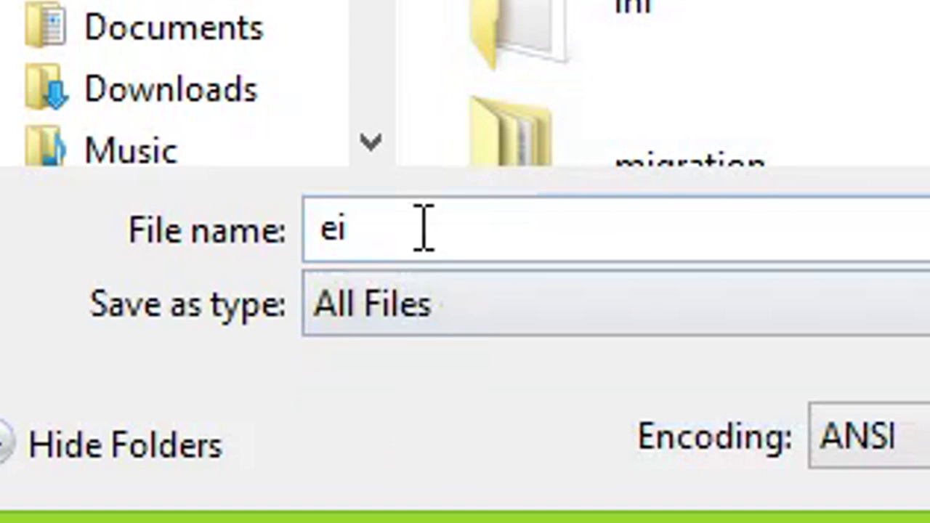
double_click(369, 228)
click(376, 228)
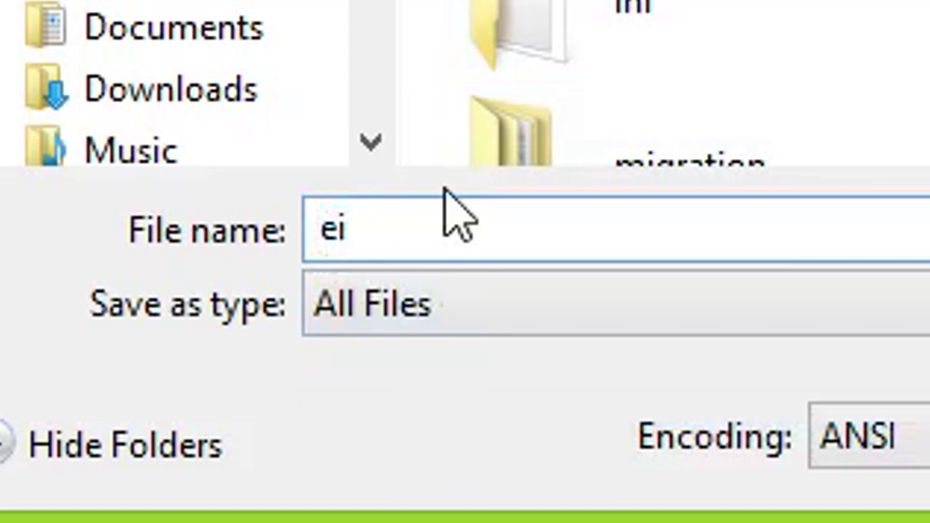
text(.cfg)
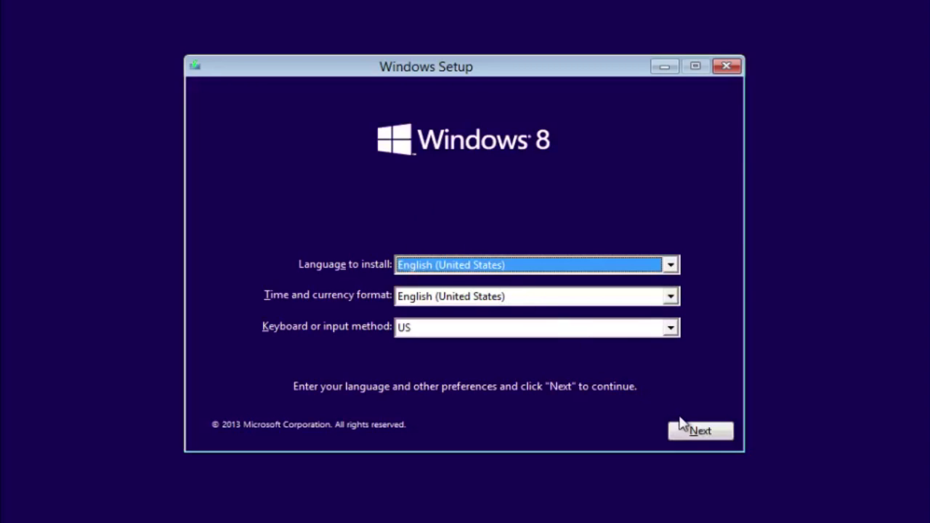
- Run Windows Setup in English (United States), accepting the license terms and choosing the Custom: Install Windows only (advanced) installation
click(683, 429)
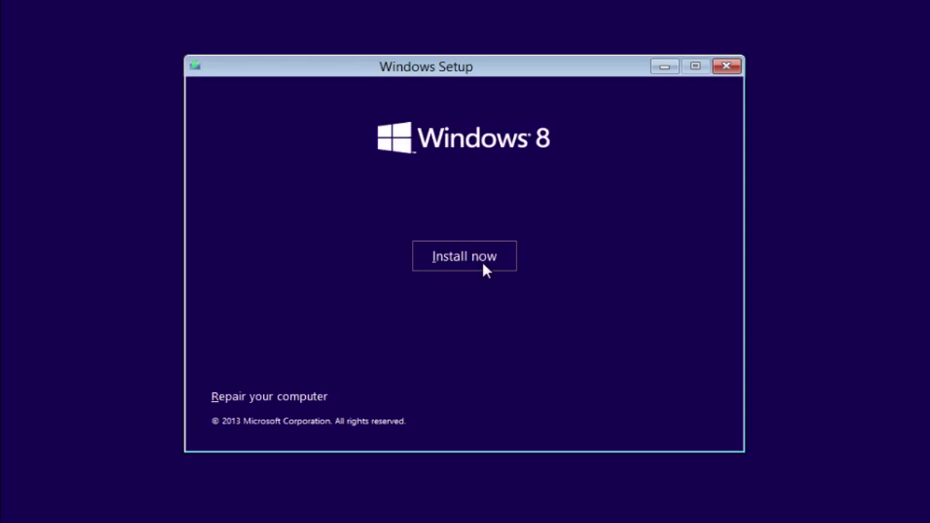
click(484, 264)
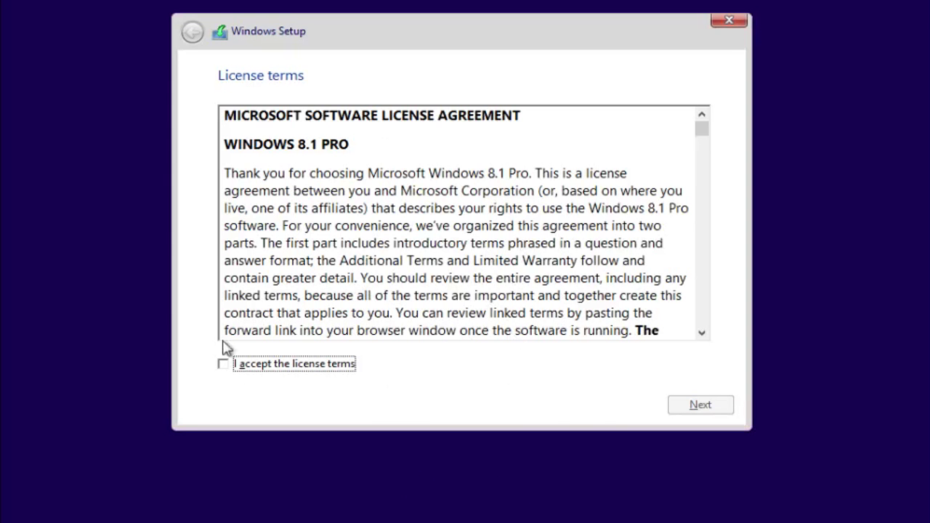
drag(708, 139, 706, 342)
click(223, 365)
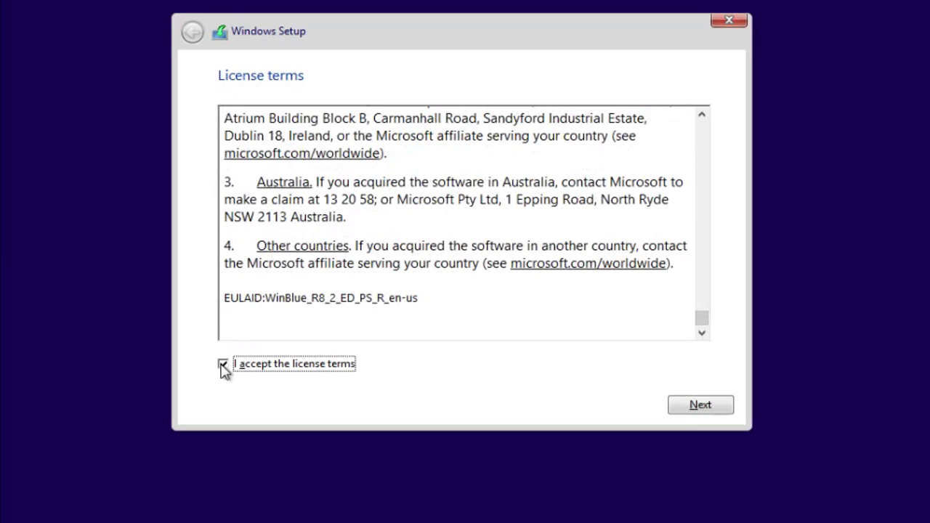
click(713, 413)
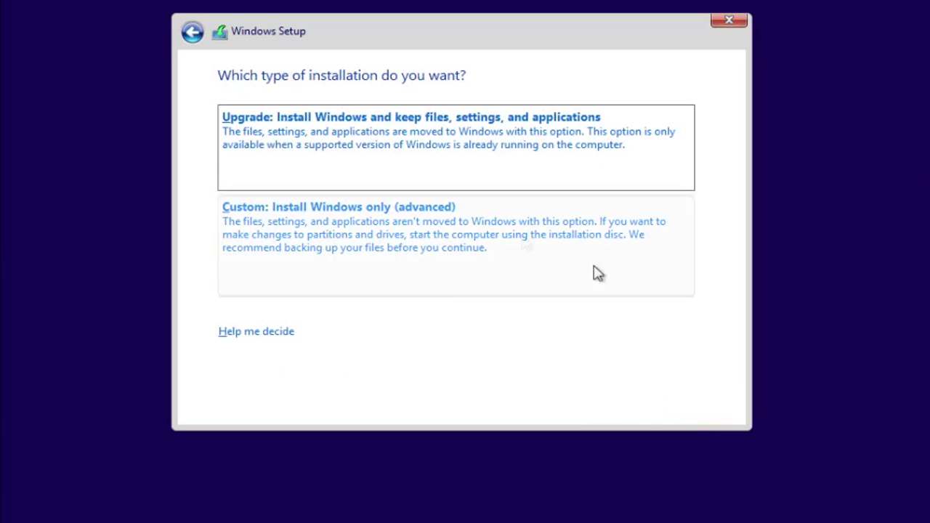
click(343, 240)
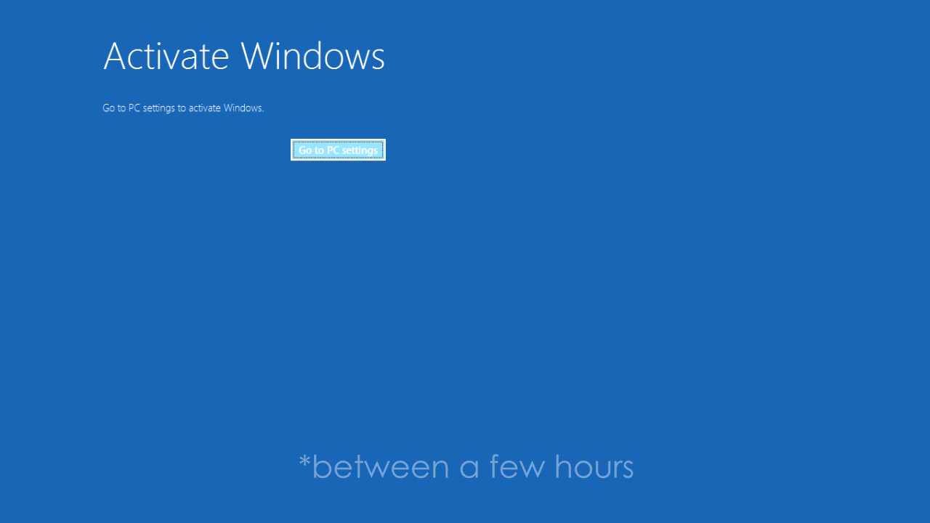
- Go to PC settings from the activation notice, review the Your account page and open the sign-in options
key(Return)
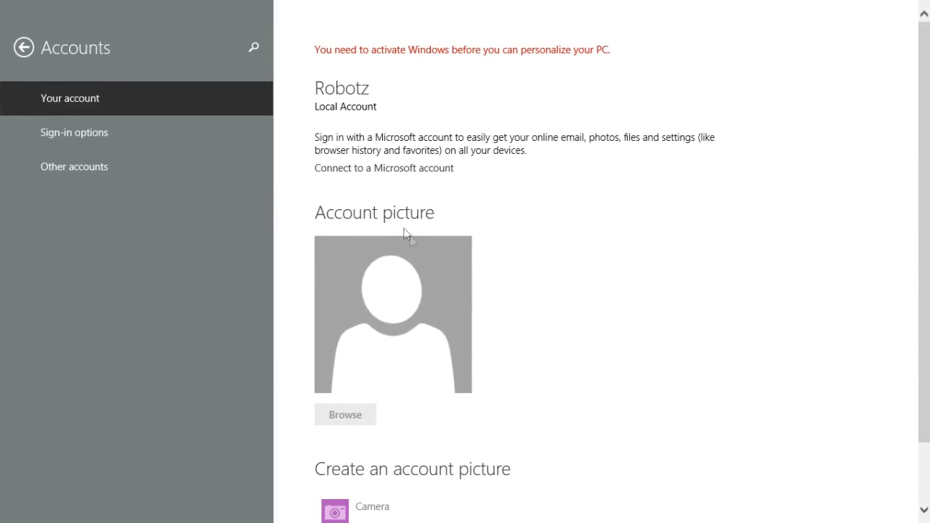
scroll(407, 233, down, 1)
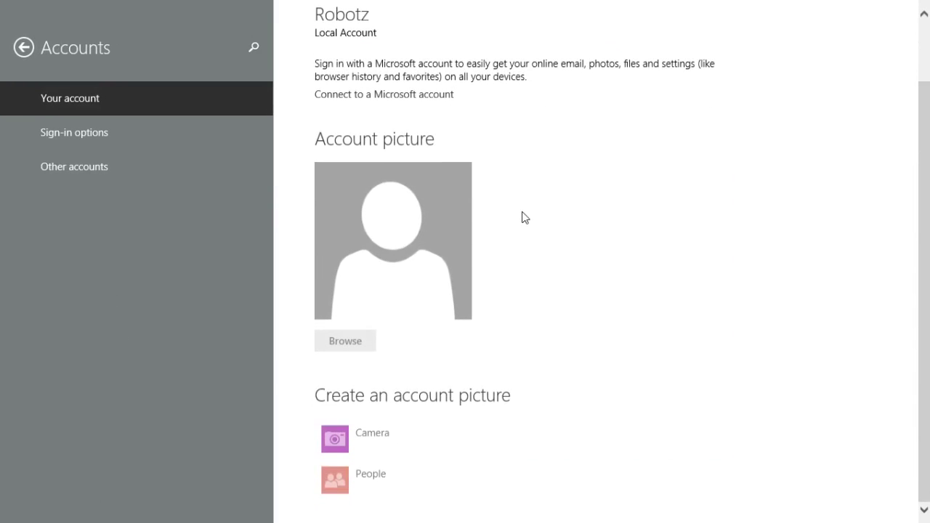
scroll(407, 291, up, 1)
click(89, 144)
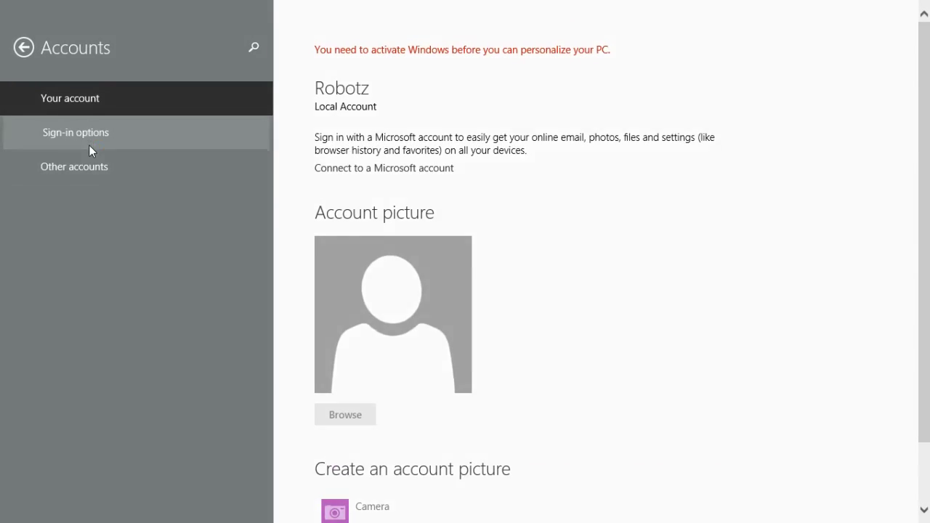